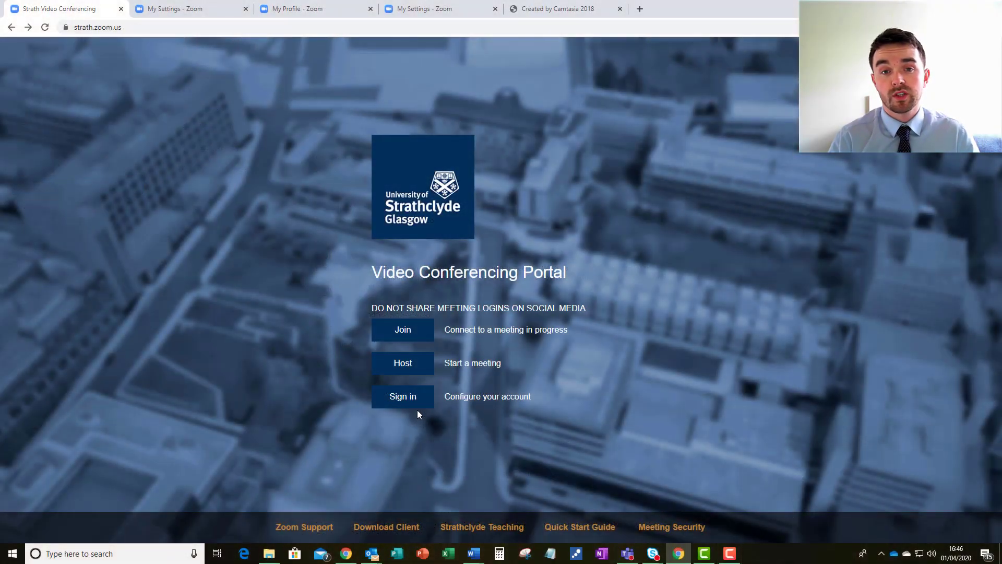
# - Sign in to the Zoom portal and review the meeting settings for scheduling, passwords, waiting room and screen sharing
pyautogui.click(413, 401)
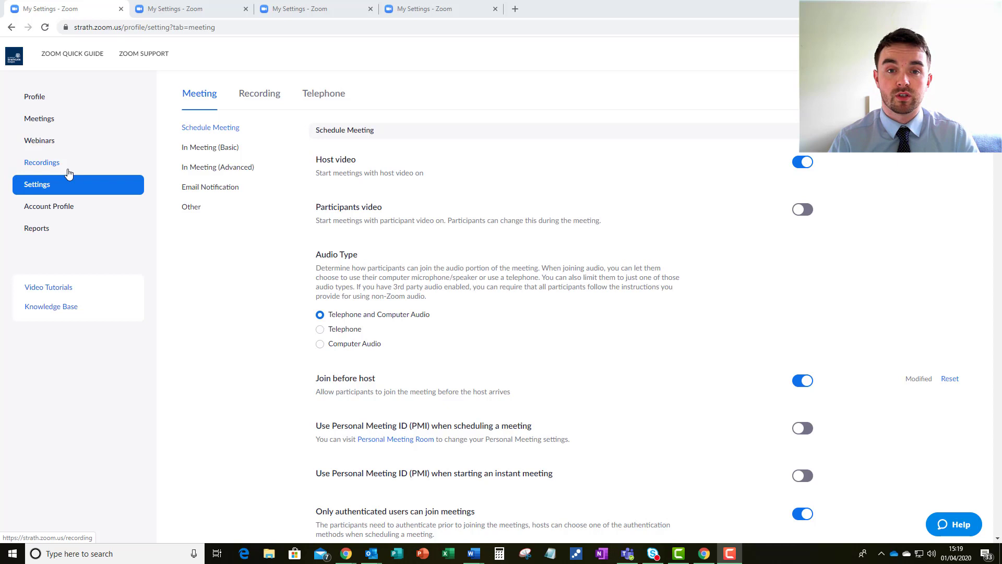
pyautogui.click(189, 7)
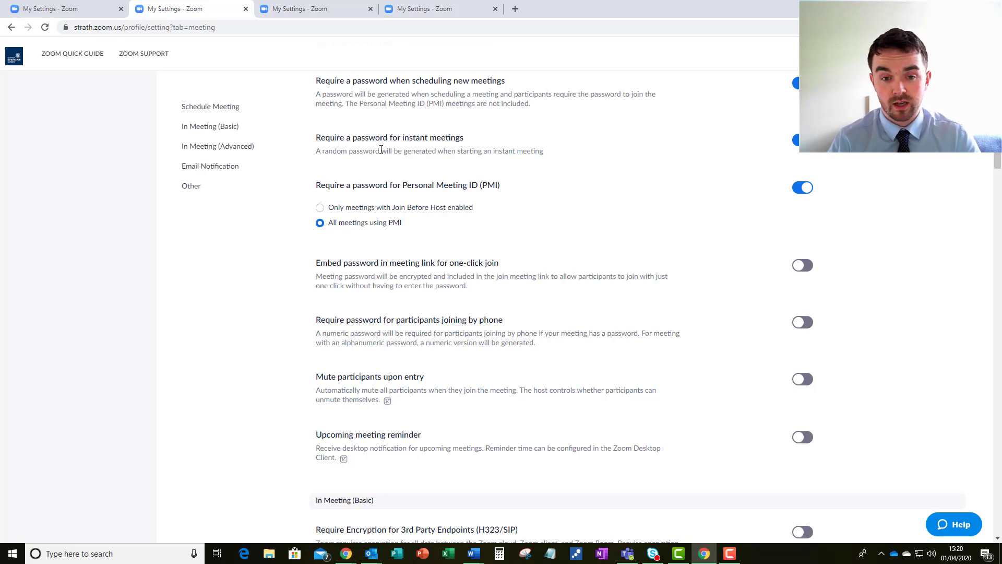
pyautogui.click(311, 10)
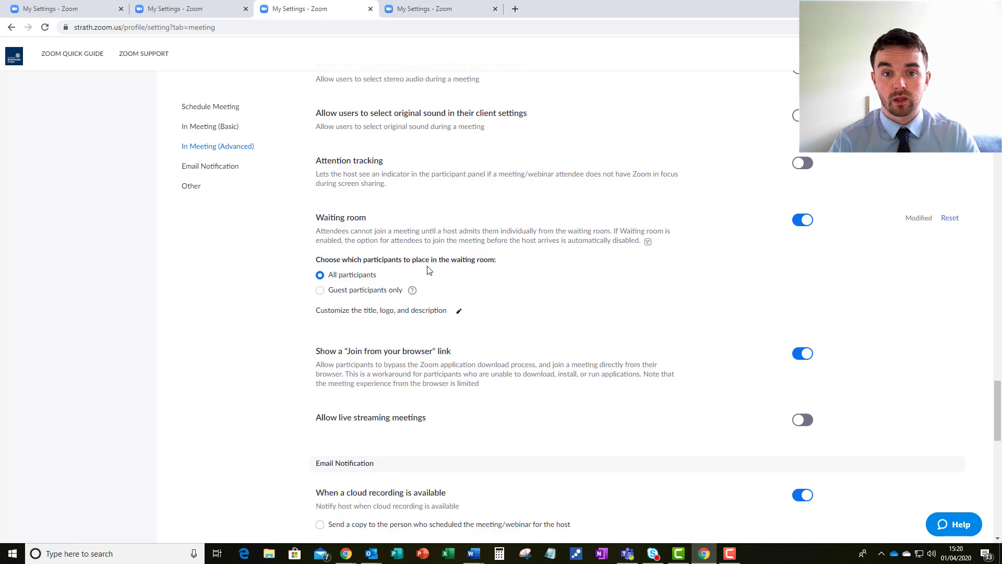
pyautogui.click(439, 7)
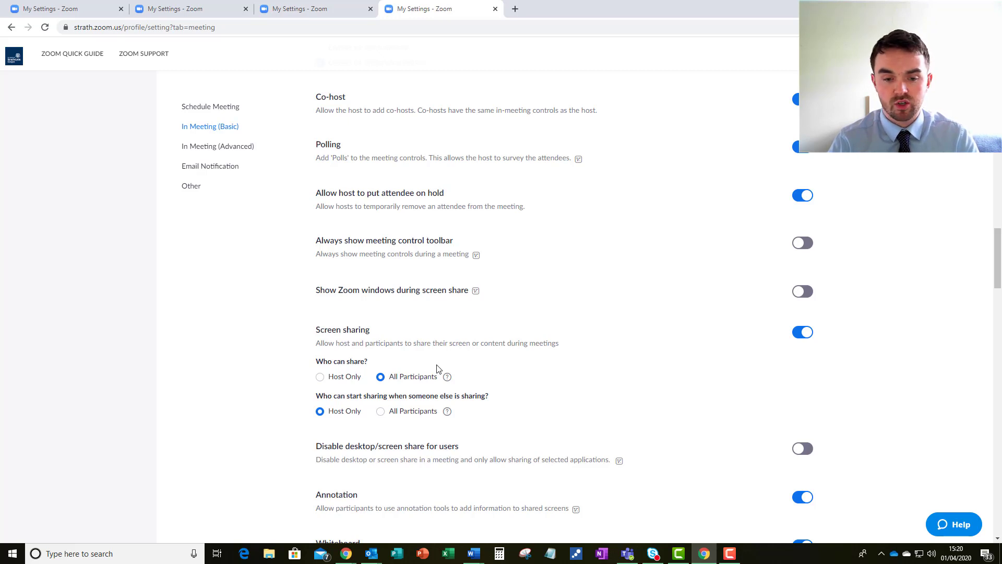
# - Try restricting who can share the screen to Host Only, and switch it back to All Participants
pyautogui.click(320, 378)
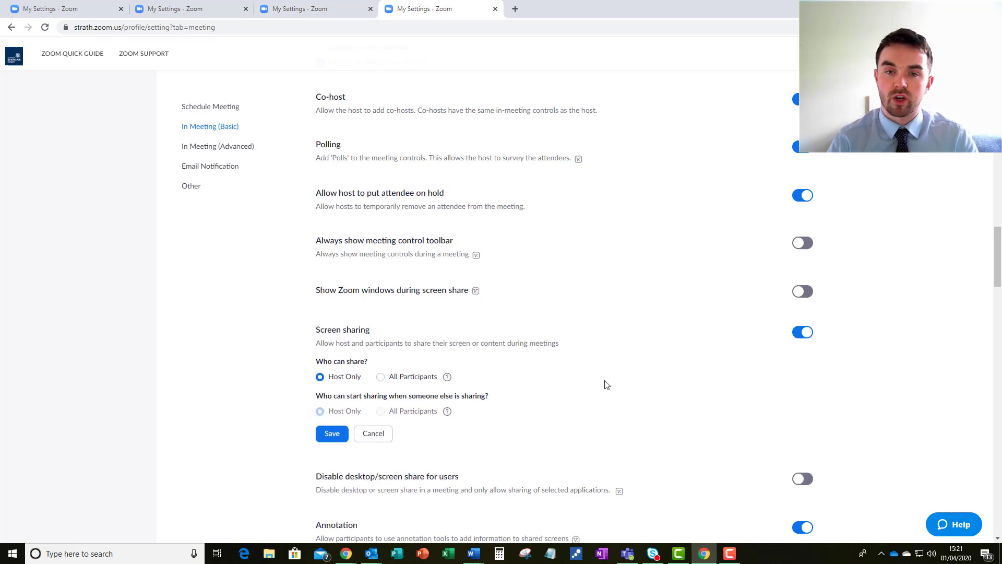
pyautogui.click(380, 378)
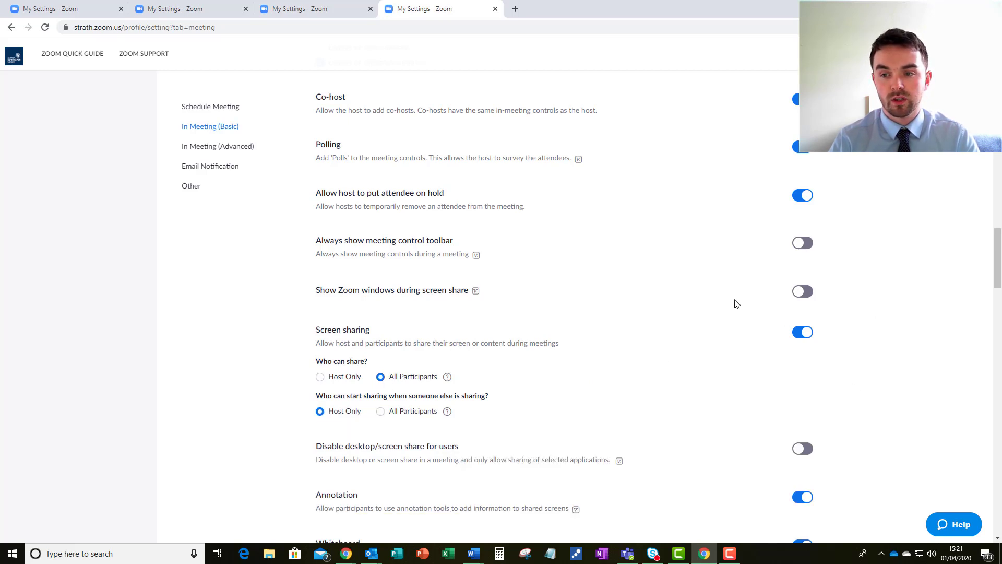
pyautogui.scroll(-2, 595, 280)
pyautogui.scroll(2, 595, 280)
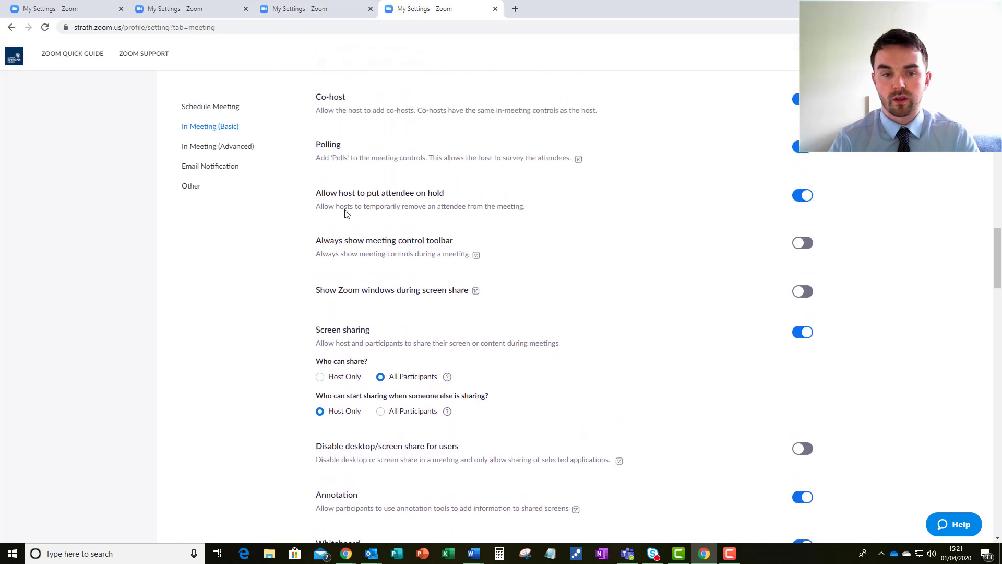
pyautogui.click(86, 11)
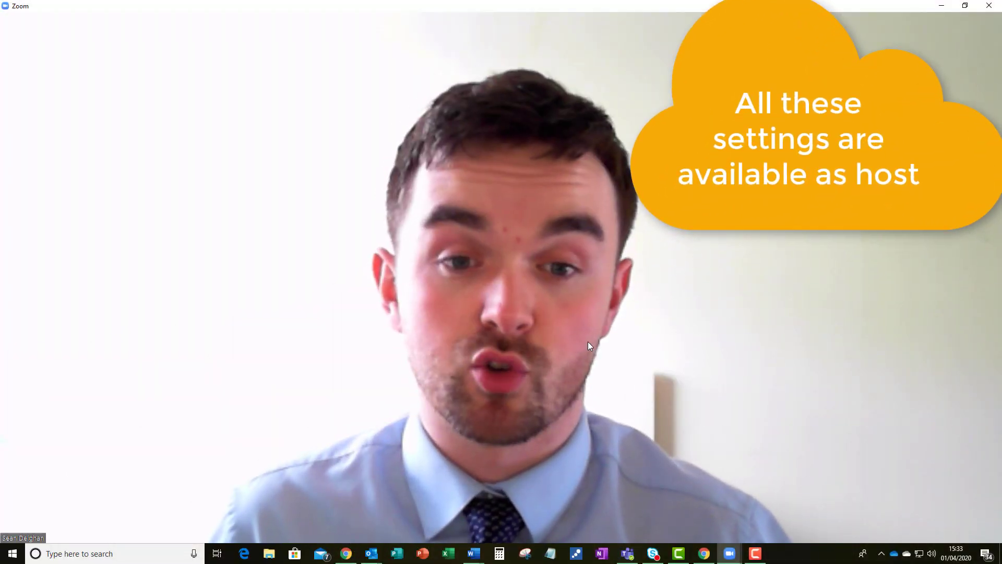
# - Show the participants list in the running meeting
pyautogui.moveTo(413, 505)
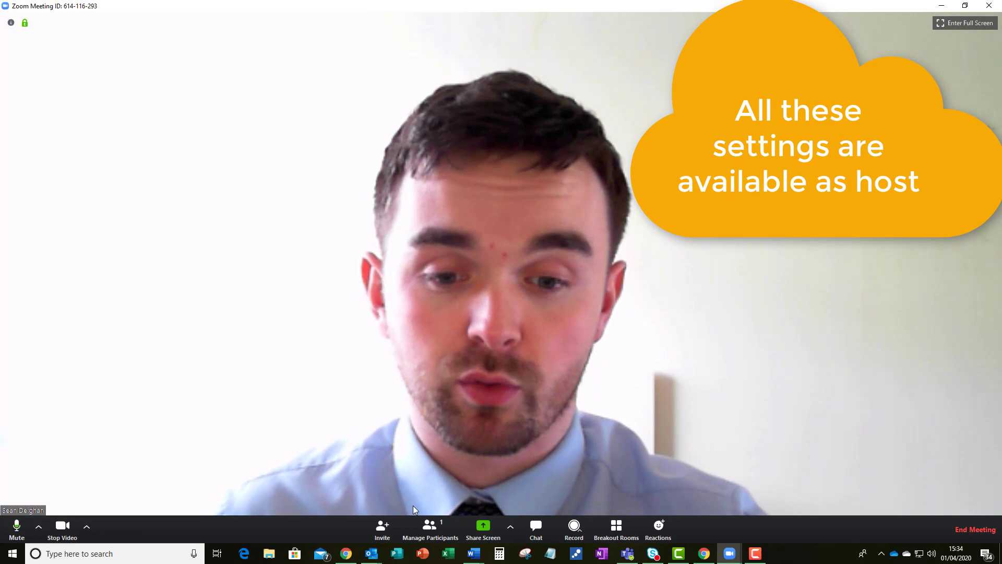
pyautogui.click(421, 532)
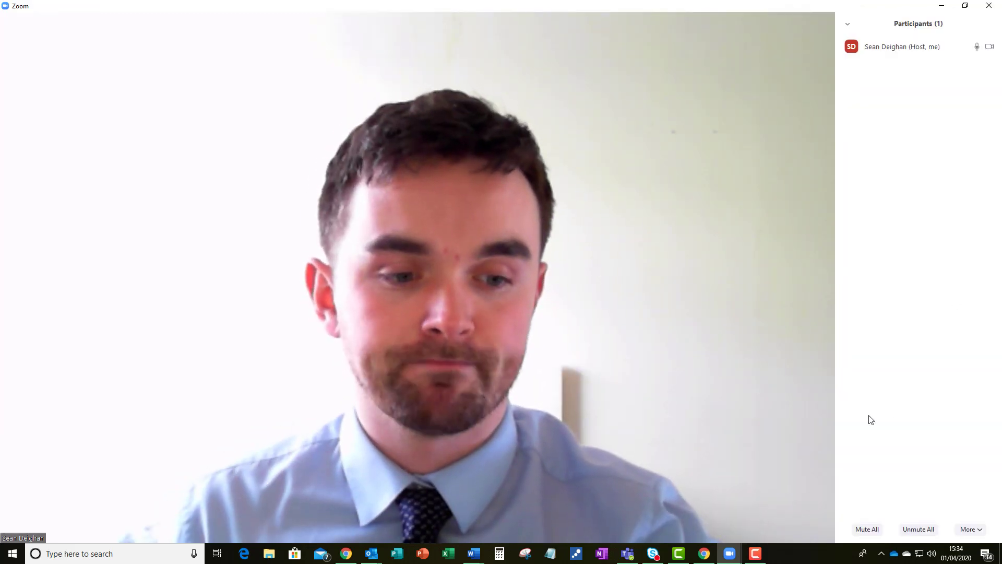
pyautogui.moveTo(699, 433)
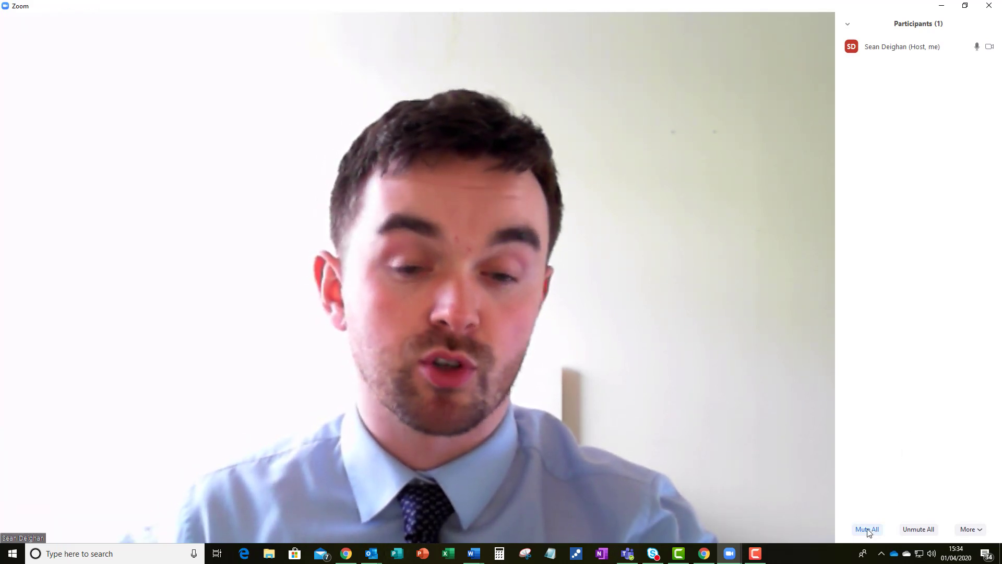
# - Turn Mute Participants on Entry off and on again, leaving Allow Participants to Unmute Themselves unselected
pyautogui.click(979, 530)
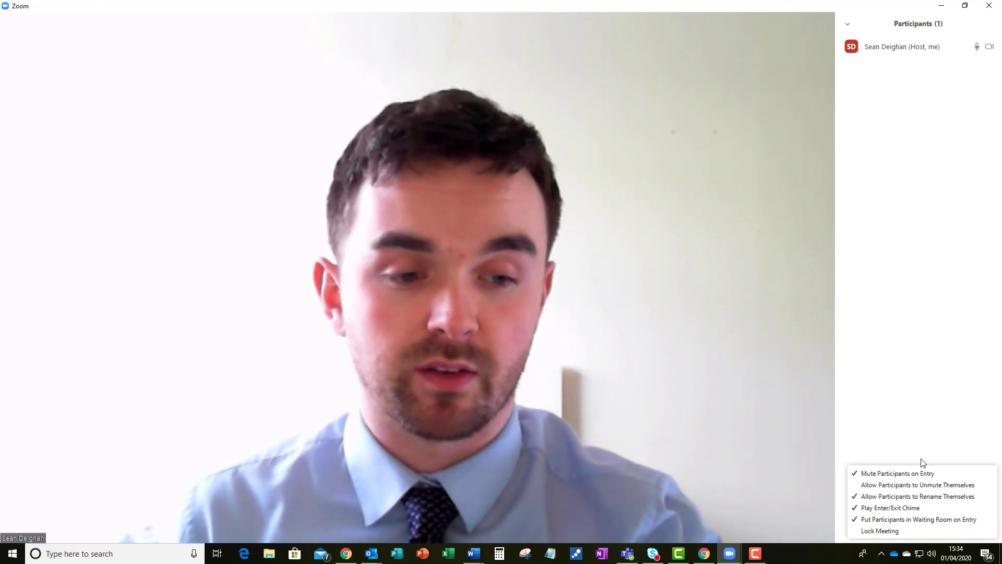
pyautogui.click(922, 473)
pyautogui.click(970, 529)
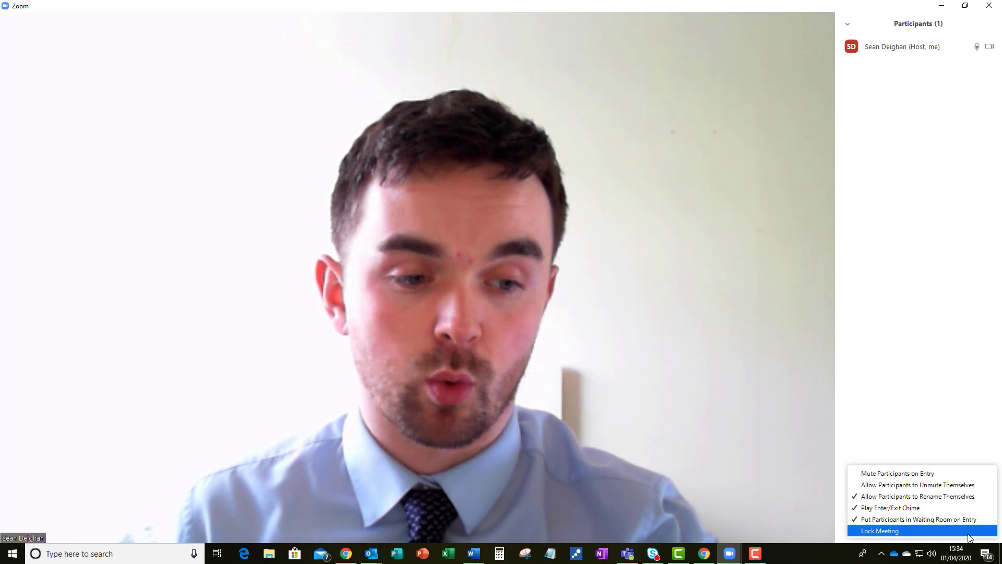
pyautogui.click(930, 472)
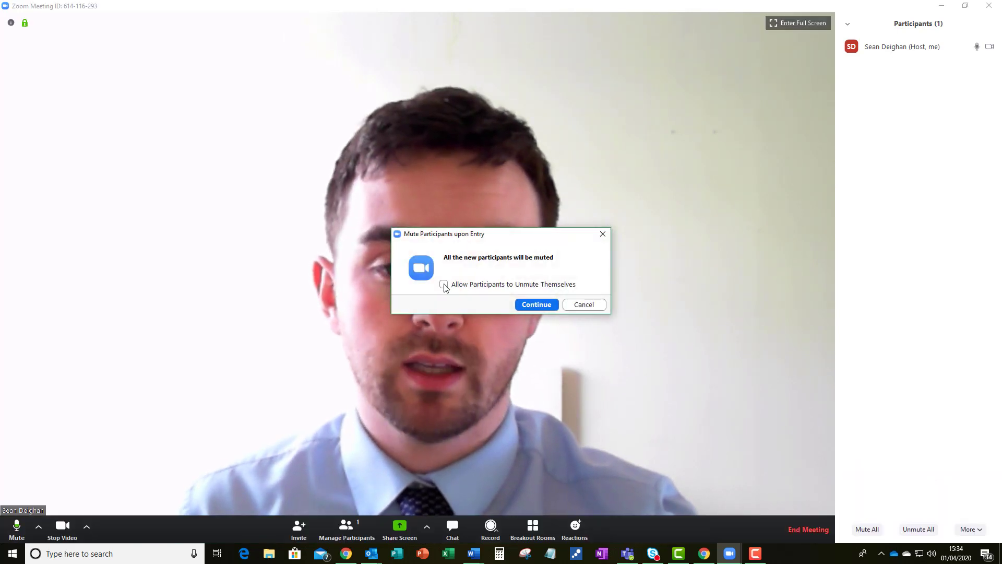
pyautogui.click(536, 305)
# - Turn Put Participants in Waiting Room on Entry off and on again
pyautogui.click(968, 529)
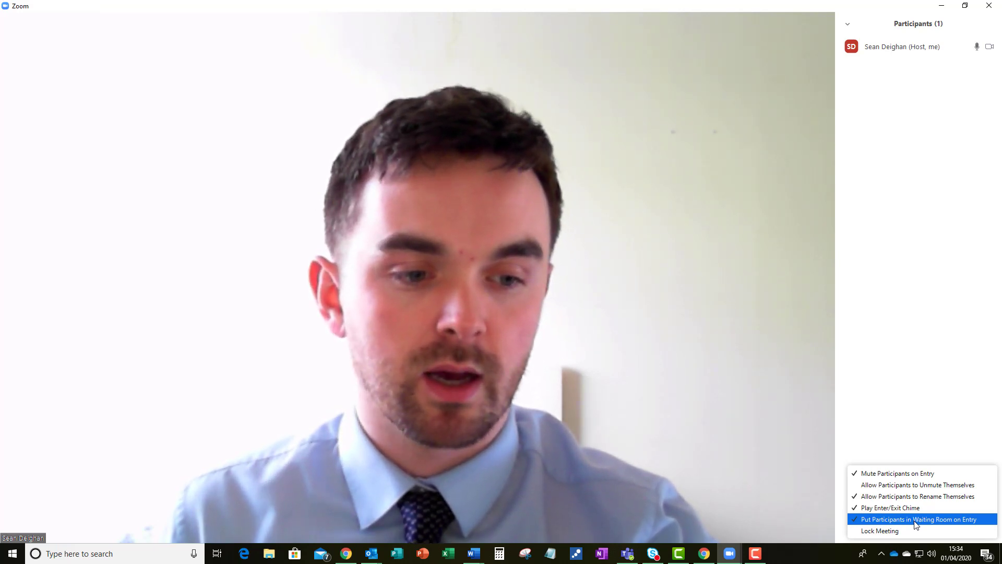
pyautogui.click(915, 520)
pyautogui.click(978, 527)
pyautogui.click(918, 520)
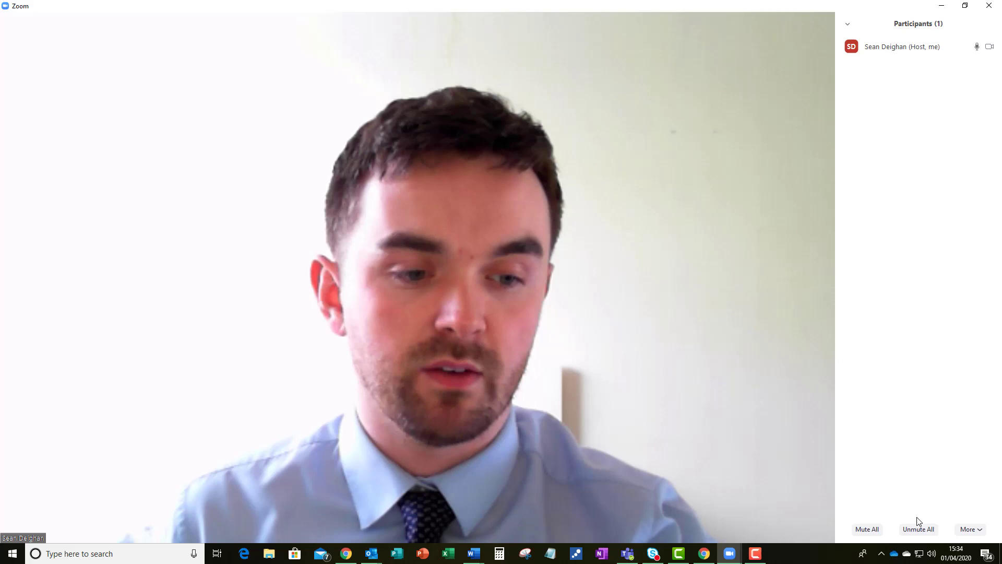
# - Lock the meeting against new attendees and close the participants list
pyautogui.click(969, 531)
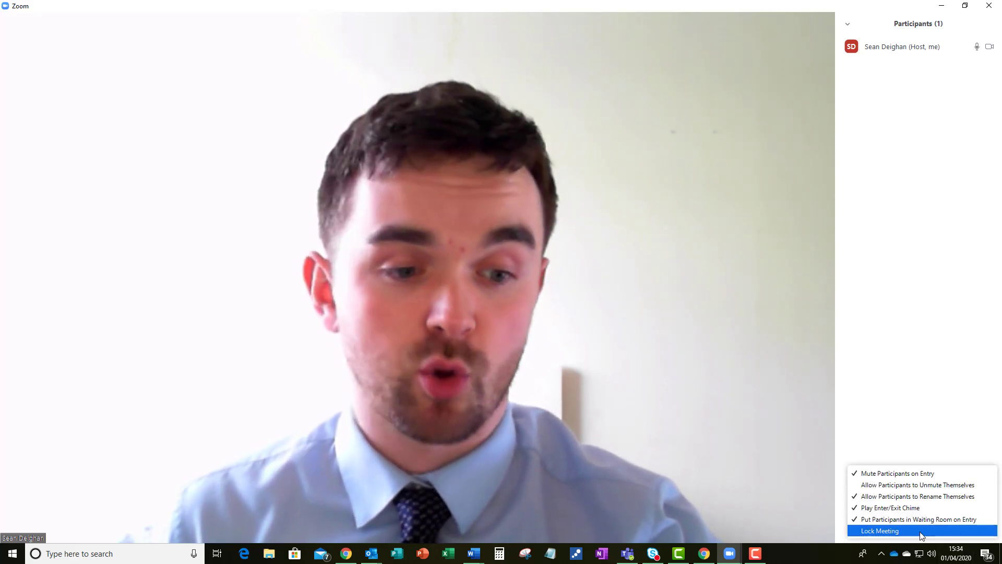
pyautogui.click(967, 531)
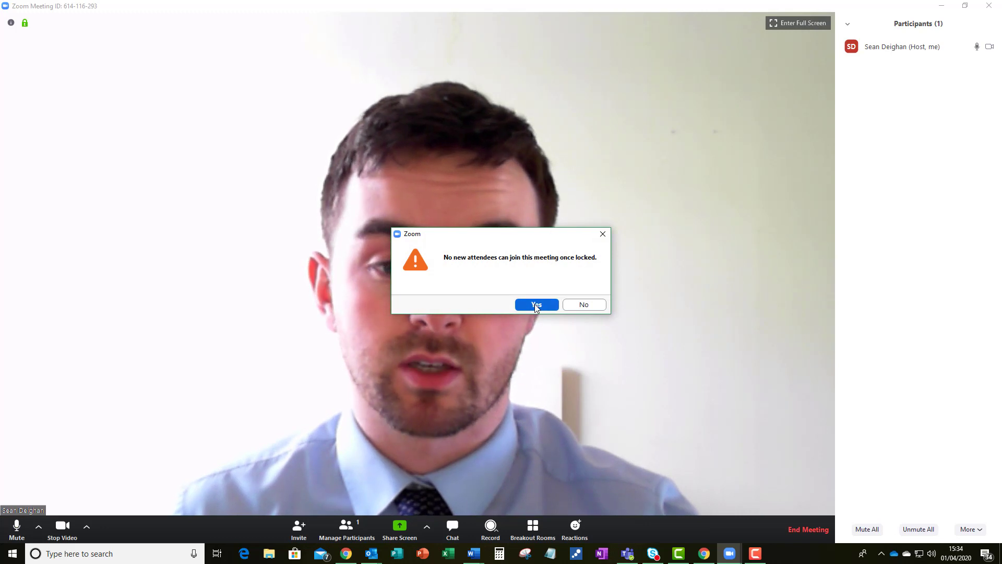
pyautogui.click(549, 304)
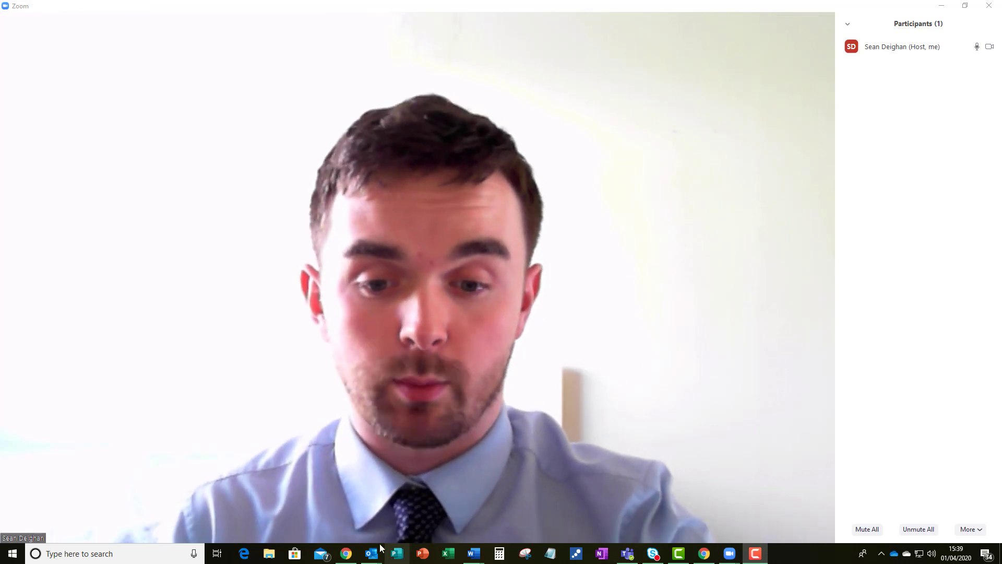
pyautogui.click(349, 526)
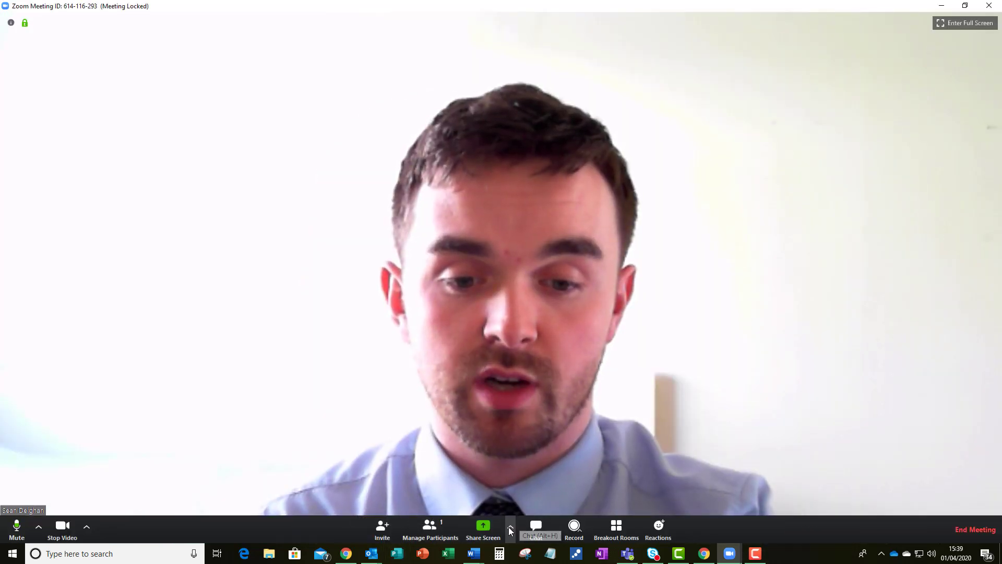
# - Review the advanced sharing options for how many participants can share and who is allowed to
pyautogui.click(510, 527)
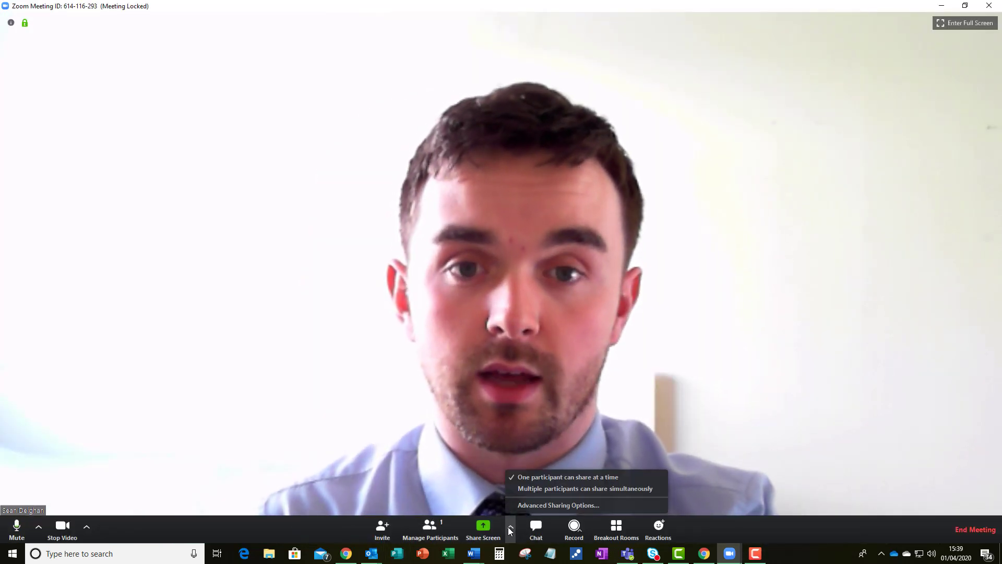
pyautogui.click(529, 506)
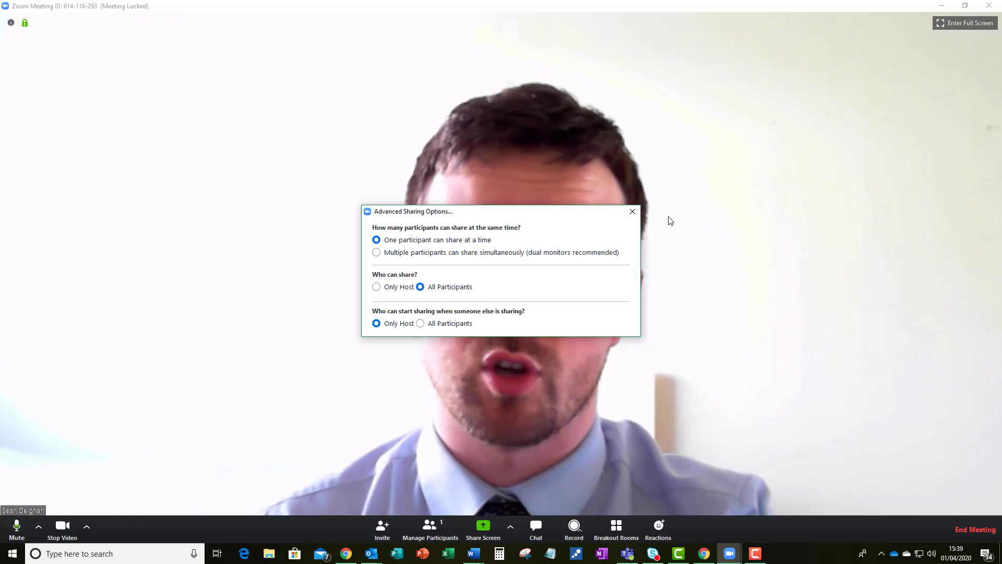
pyautogui.click(632, 211)
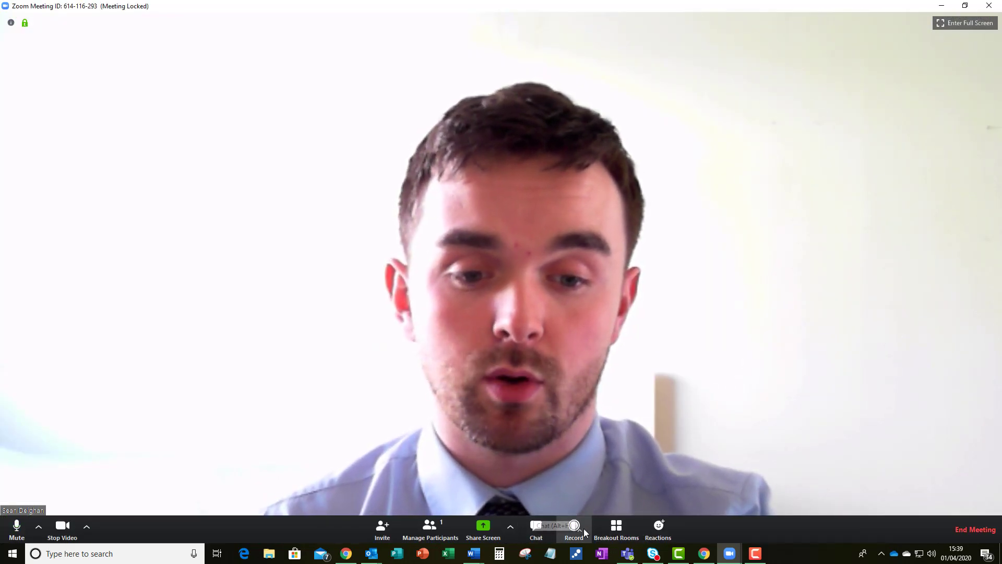
# - Open the group chat and restrict participants to chatting with Host Only
pyautogui.click(538, 528)
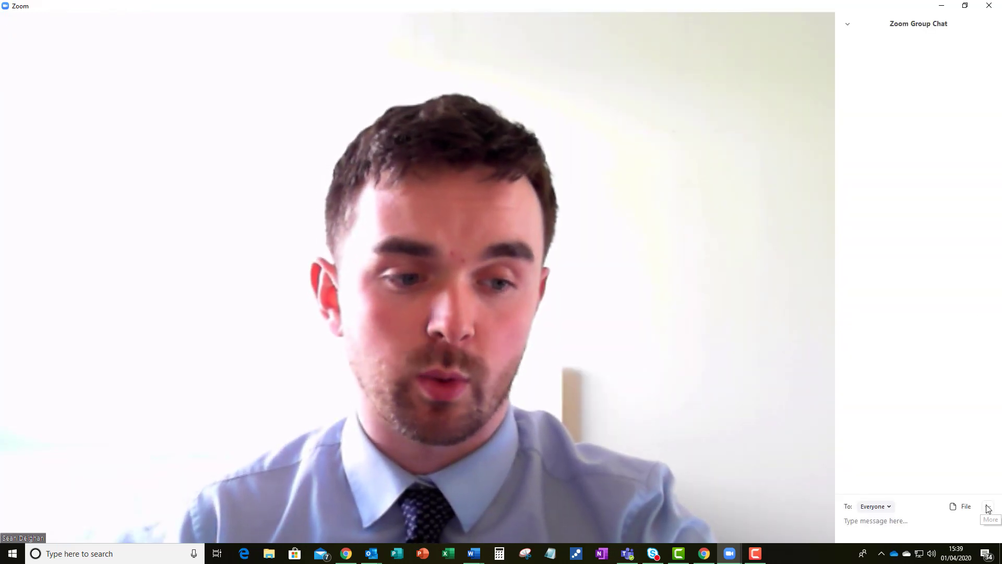
pyautogui.click(988, 506)
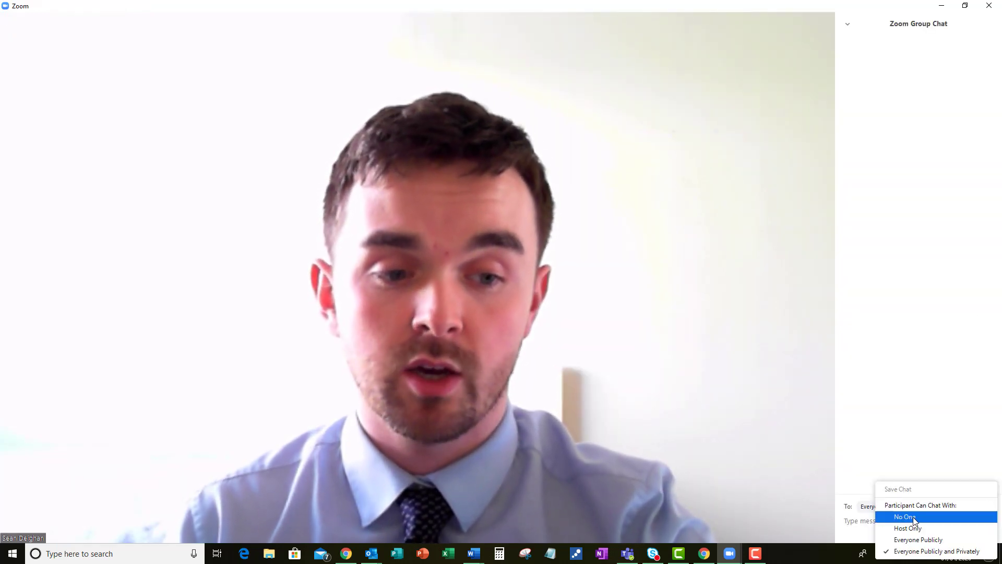
pyautogui.moveTo(447, 530)
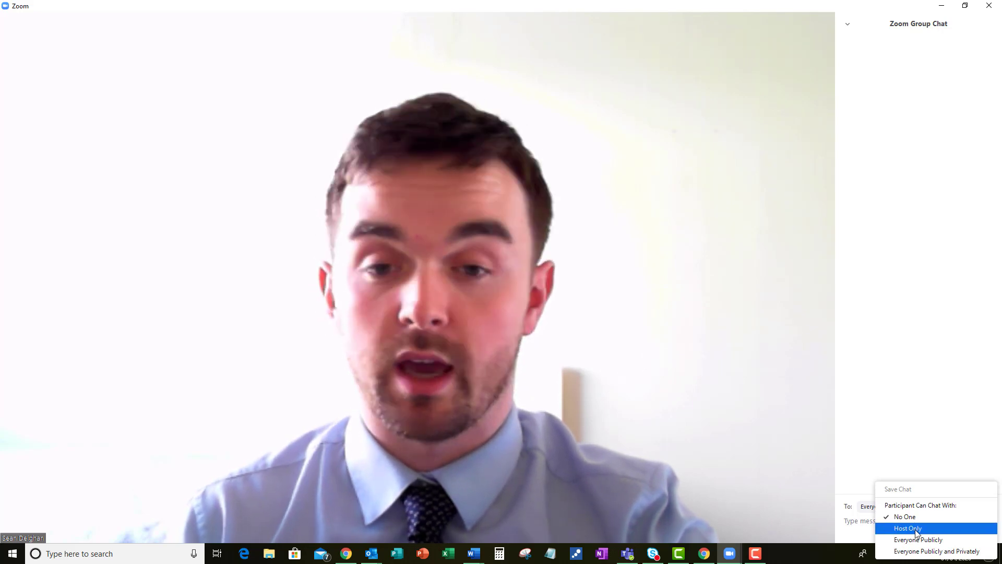
pyautogui.click(915, 529)
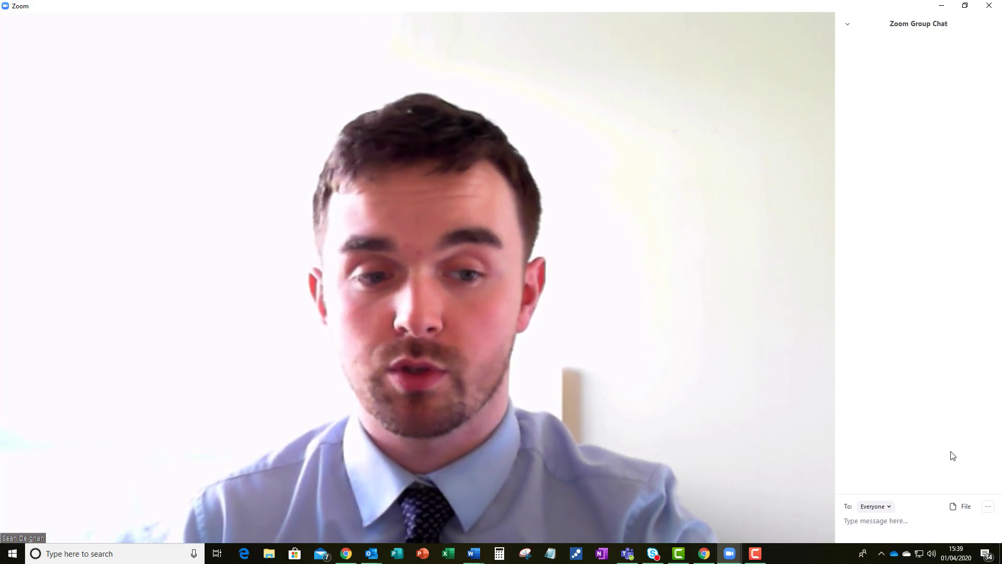
pyautogui.click(988, 507)
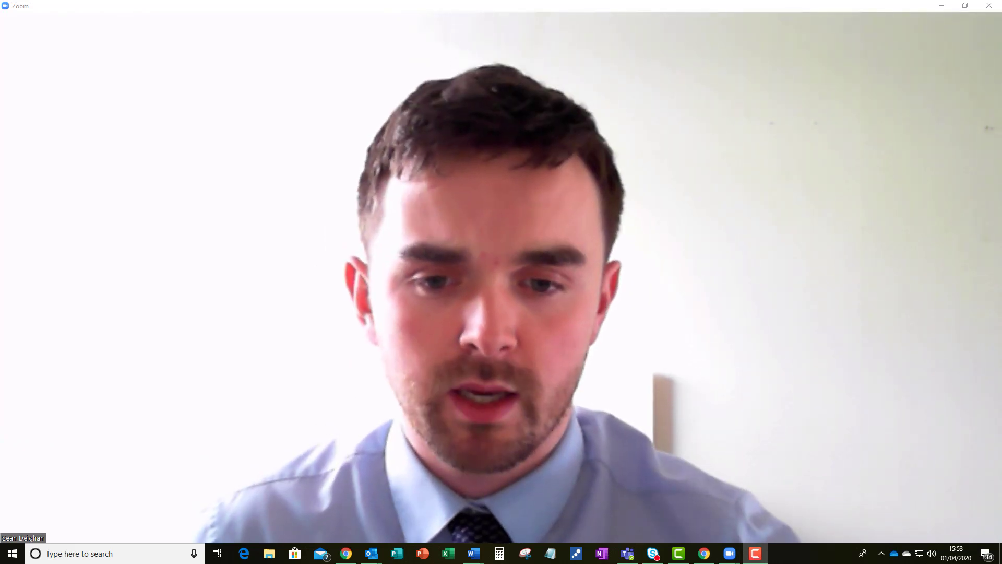
# - Open the meeting's invitation options and examine the drafted invitation email with its join link and login details in Outlook
pyautogui.moveTo(407, 481)
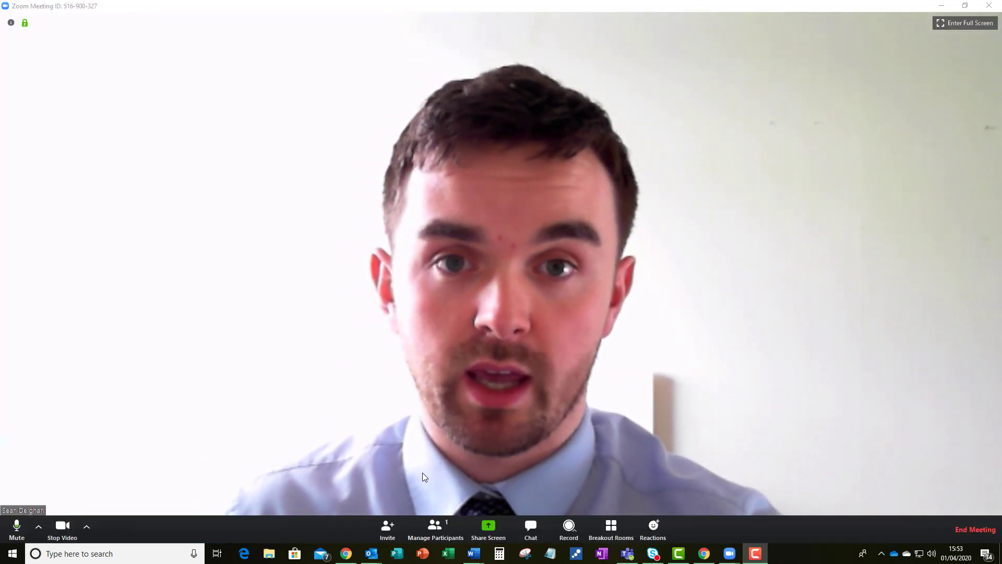
pyautogui.click(387, 528)
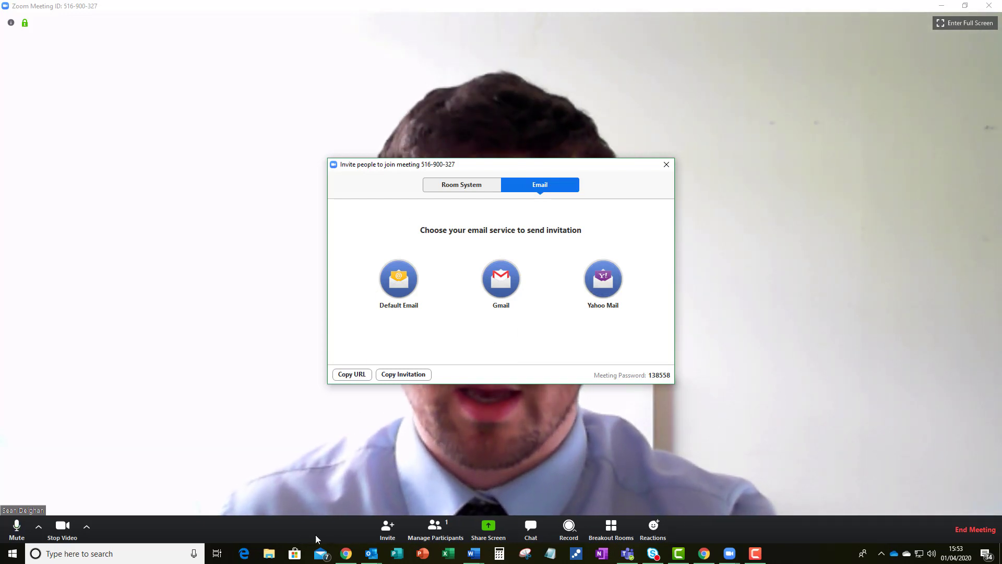
pyautogui.moveTo(374, 559)
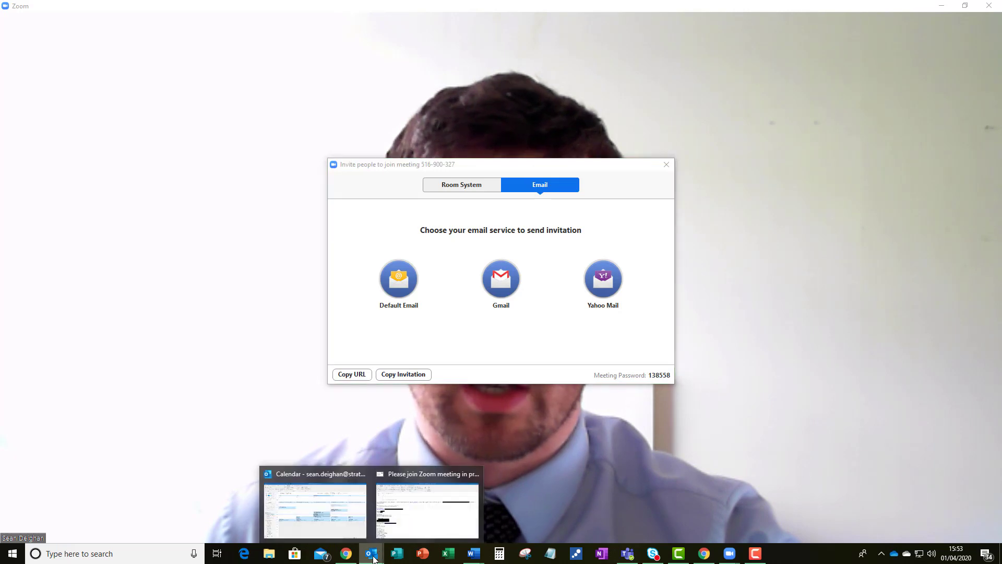
pyautogui.click(414, 516)
pyautogui.click(667, 164)
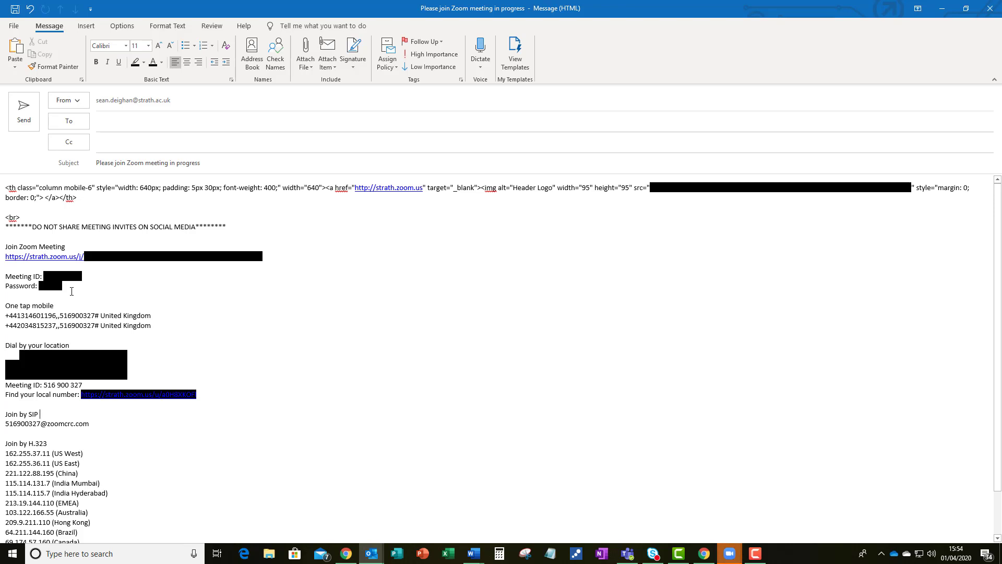
pyautogui.click(942, 13)
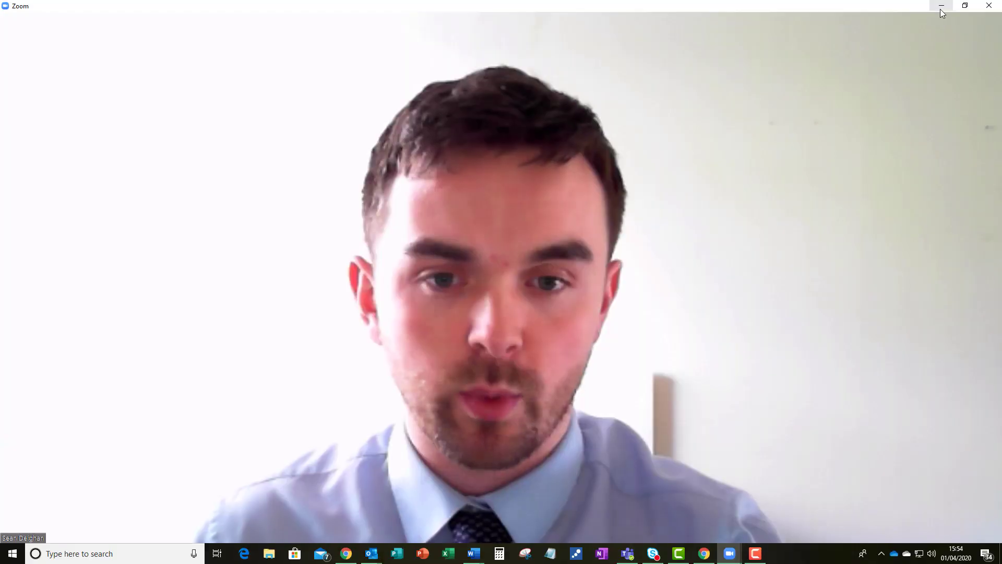
# - Copy the meeting's join URL from the invitation options and close them
pyautogui.click(387, 530)
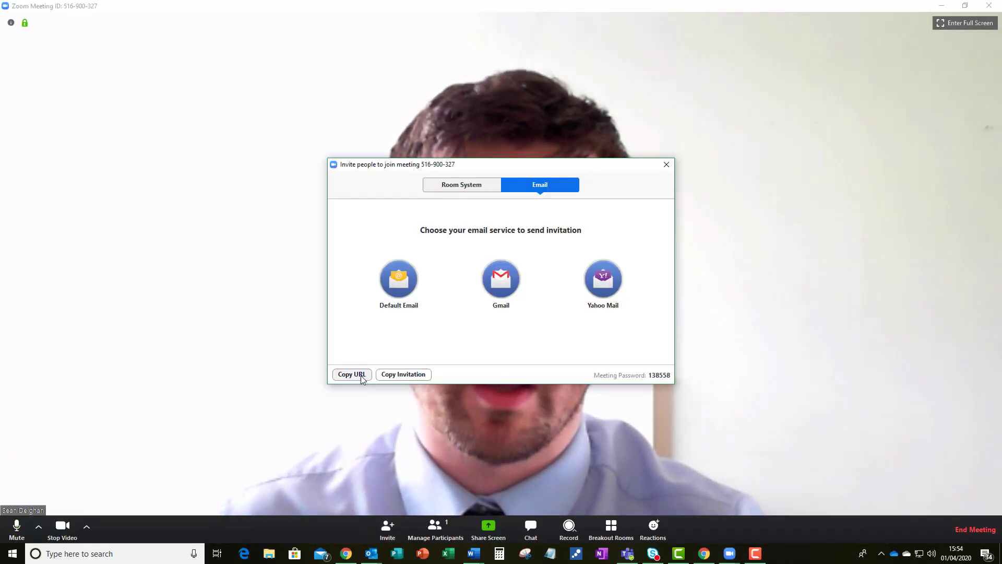
pyautogui.click(361, 375)
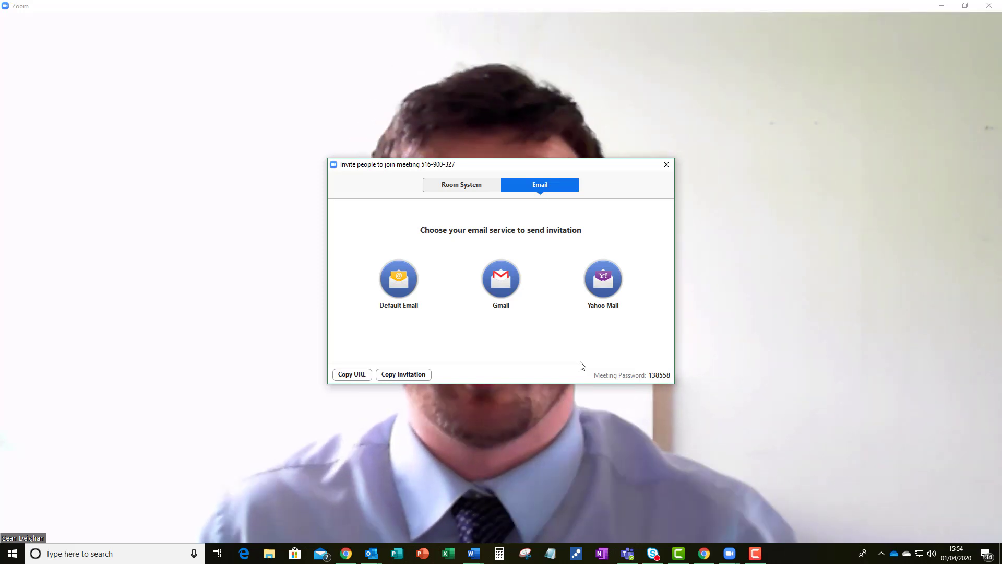
pyautogui.click(668, 165)
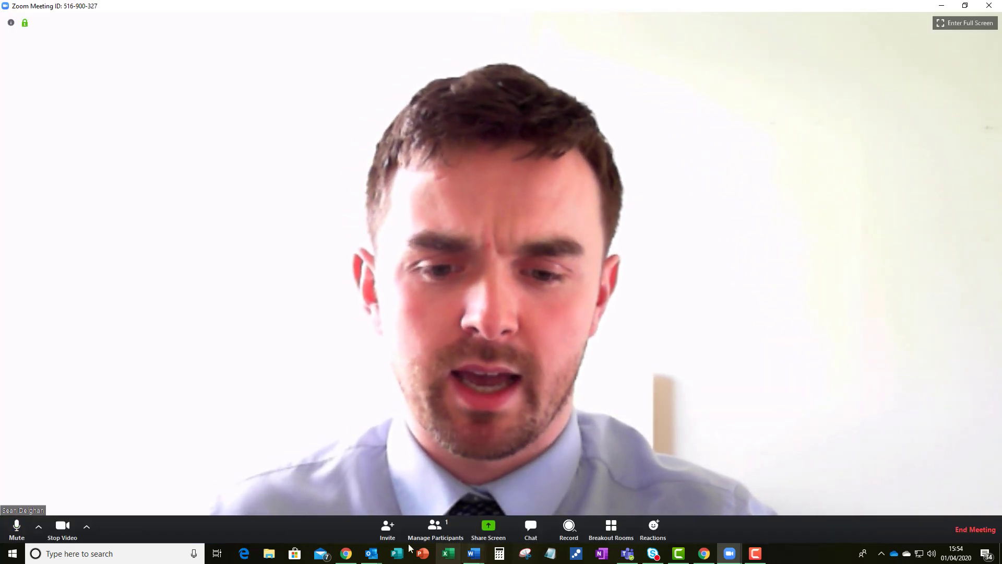
# - Check the social media sharing notice in the drafted Outlook invitation email and return to the Zoom meeting
pyautogui.moveTo(371, 554)
pyautogui.click(470, 514)
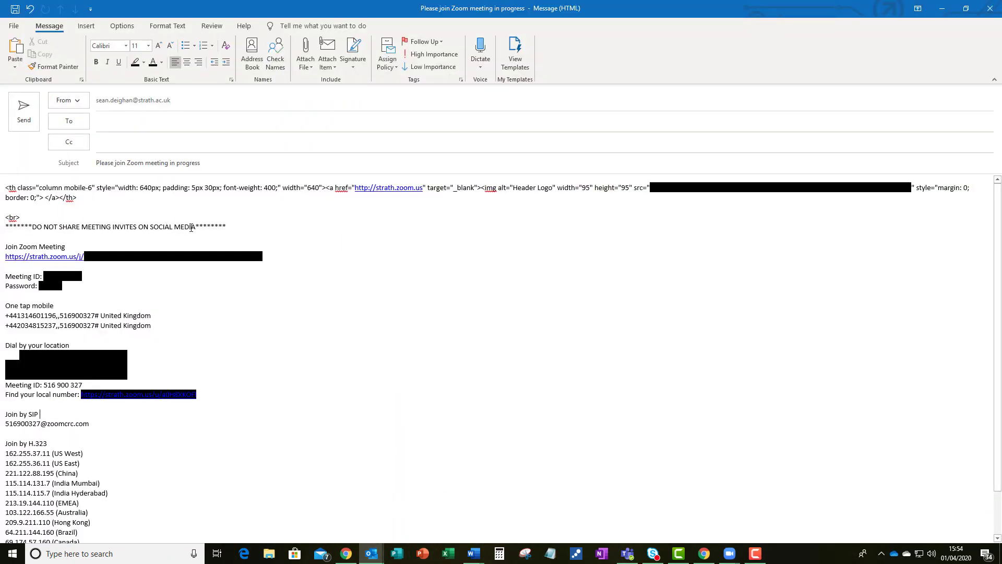
pyautogui.click(944, 13)
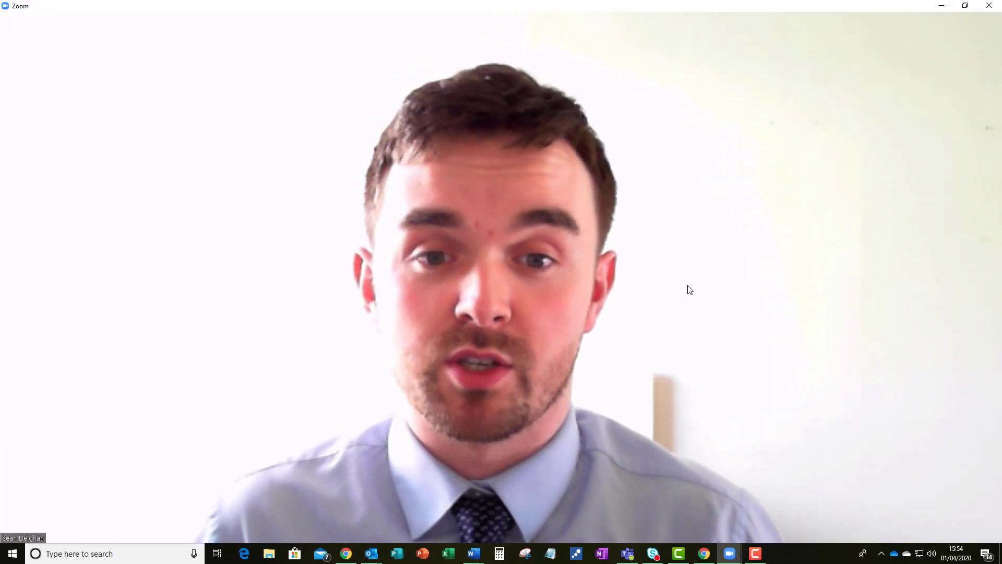
pyautogui.moveTo(690, 290)
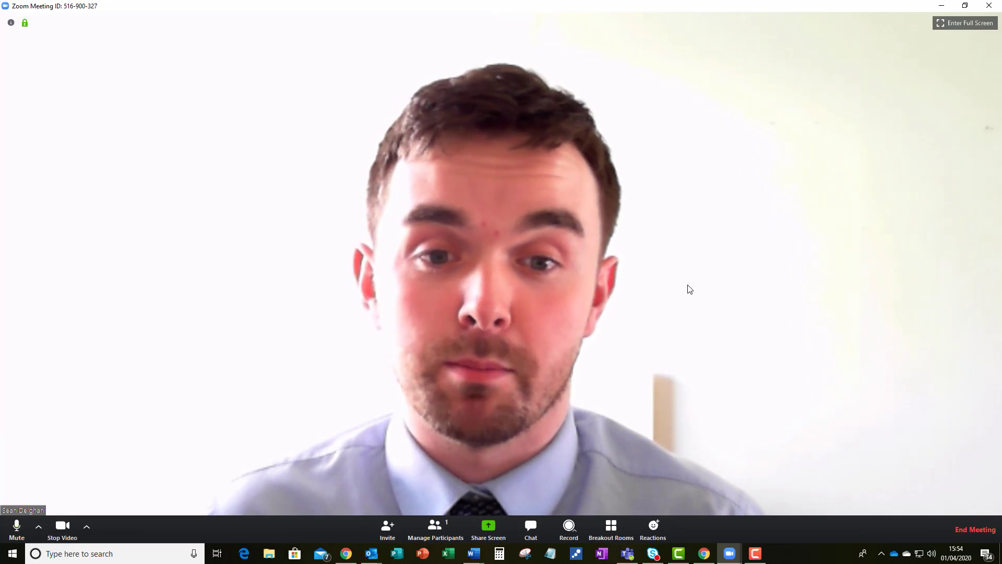